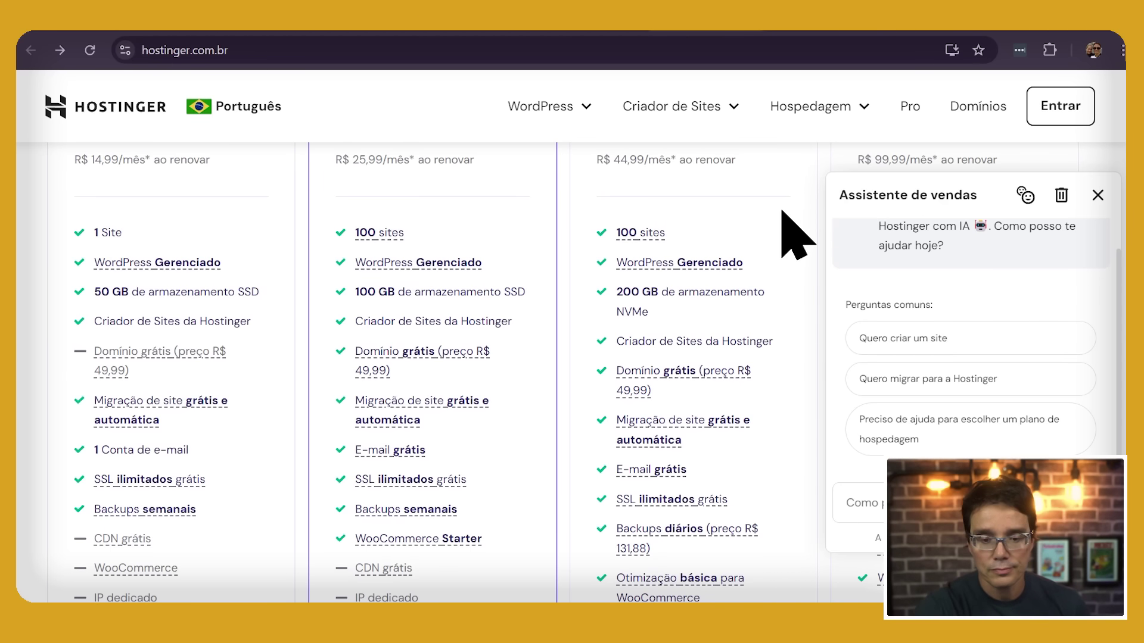
{"action": "left_click_drag", "start_coordinate": [631, 341], "coordinate": [734, 360]}
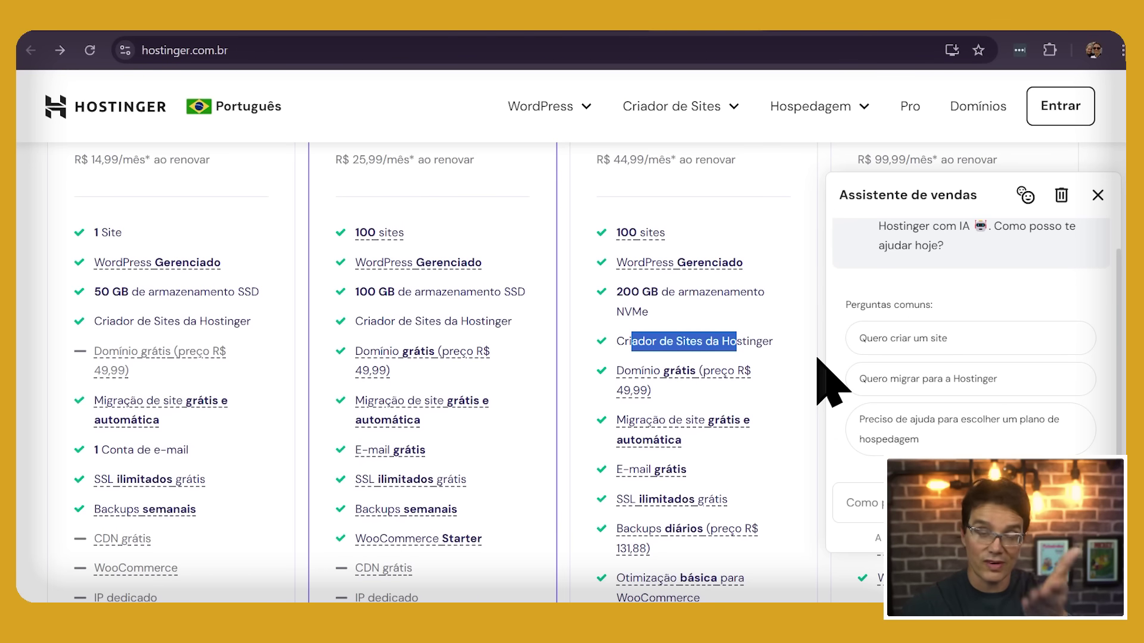
{"action": "scroll", "coordinate": [818, 360], "scroll_direction": "down", "scroll_amount": 1}
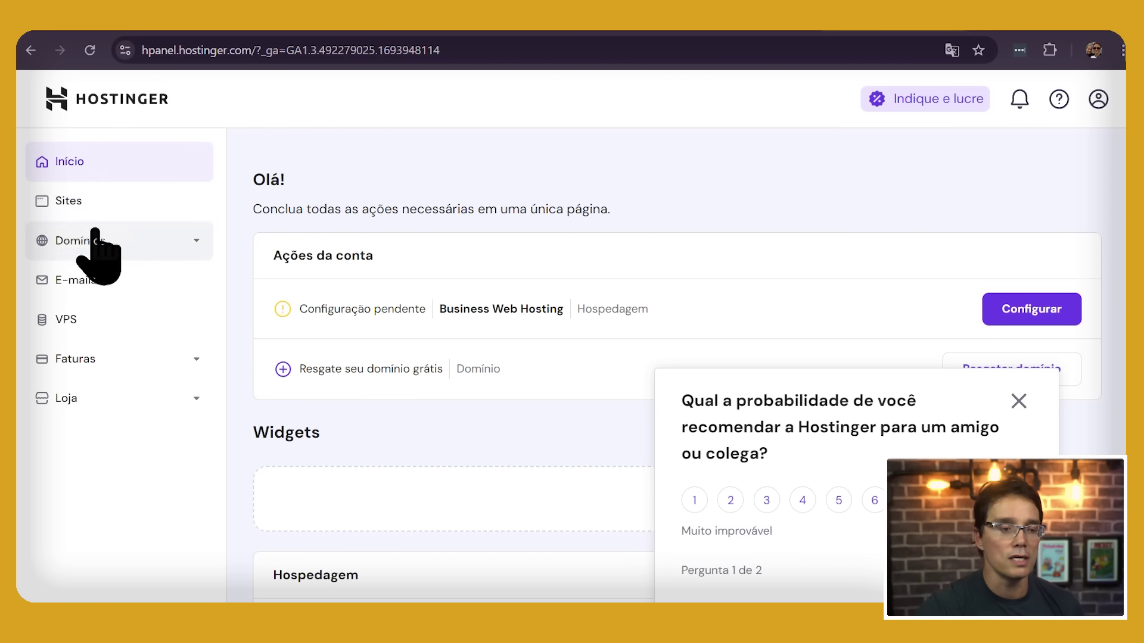
- Add a new WordPress site to the Business Web Hosting plan and submit its administrator login details
{"action": "left_click", "coordinate": [63, 204]}
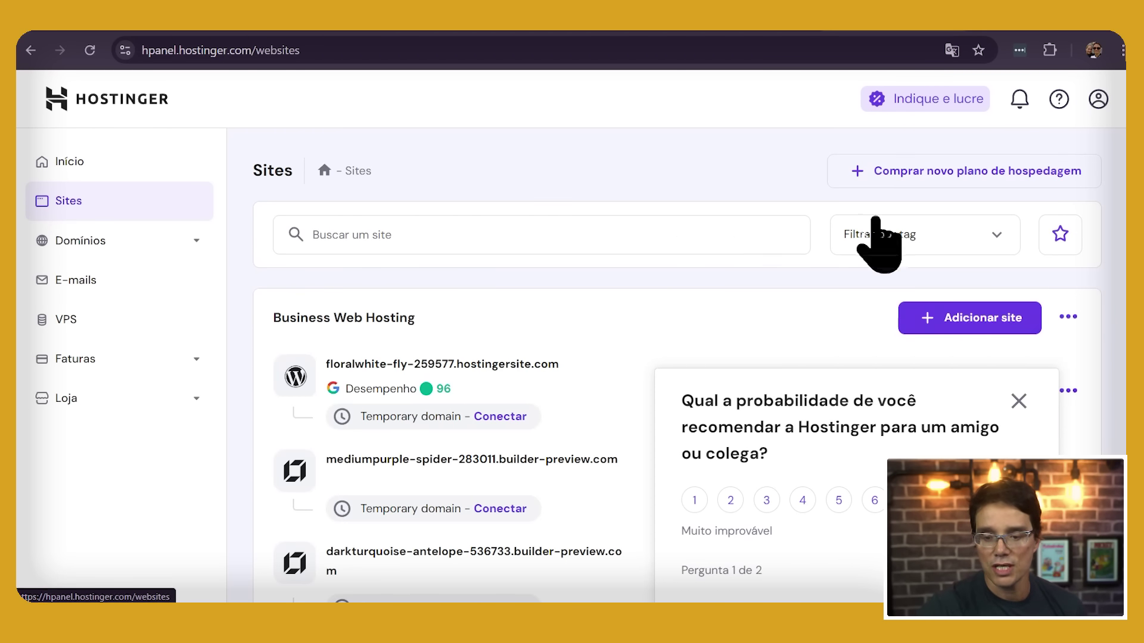
{"action": "left_click", "coordinate": [978, 327]}
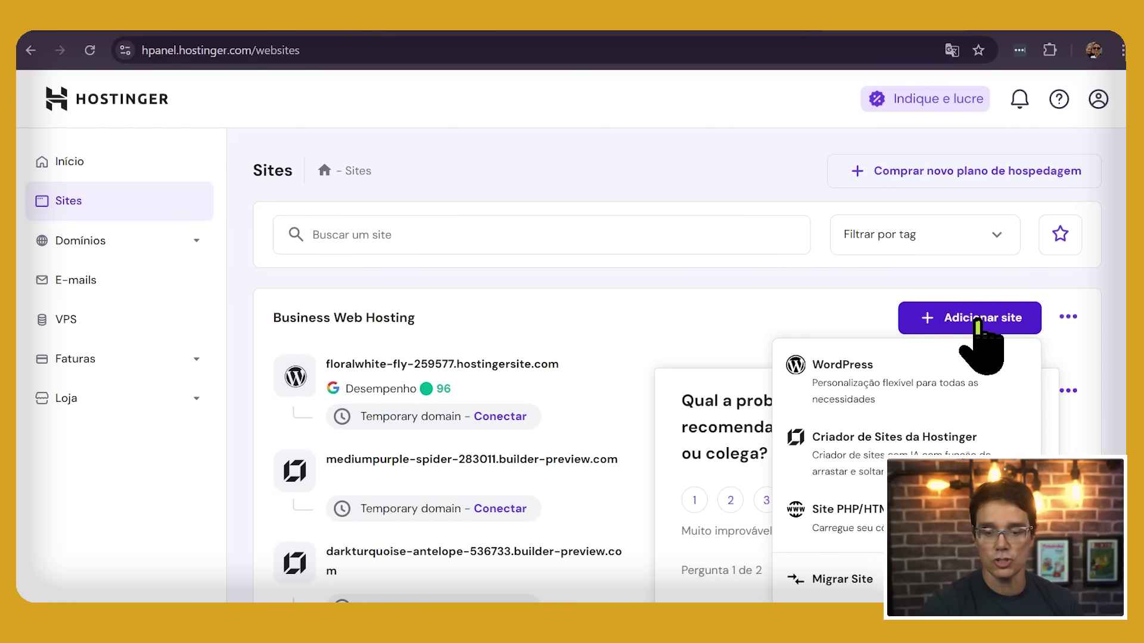
{"action": "left_click", "coordinate": [839, 372]}
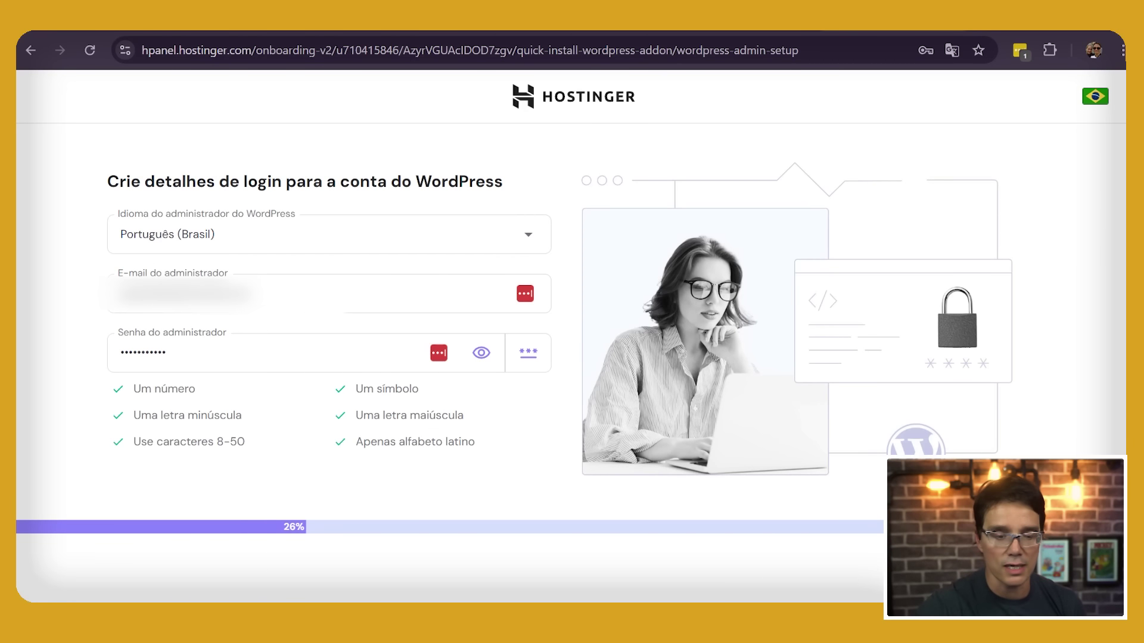
{"action": "key", "text": "Return"}
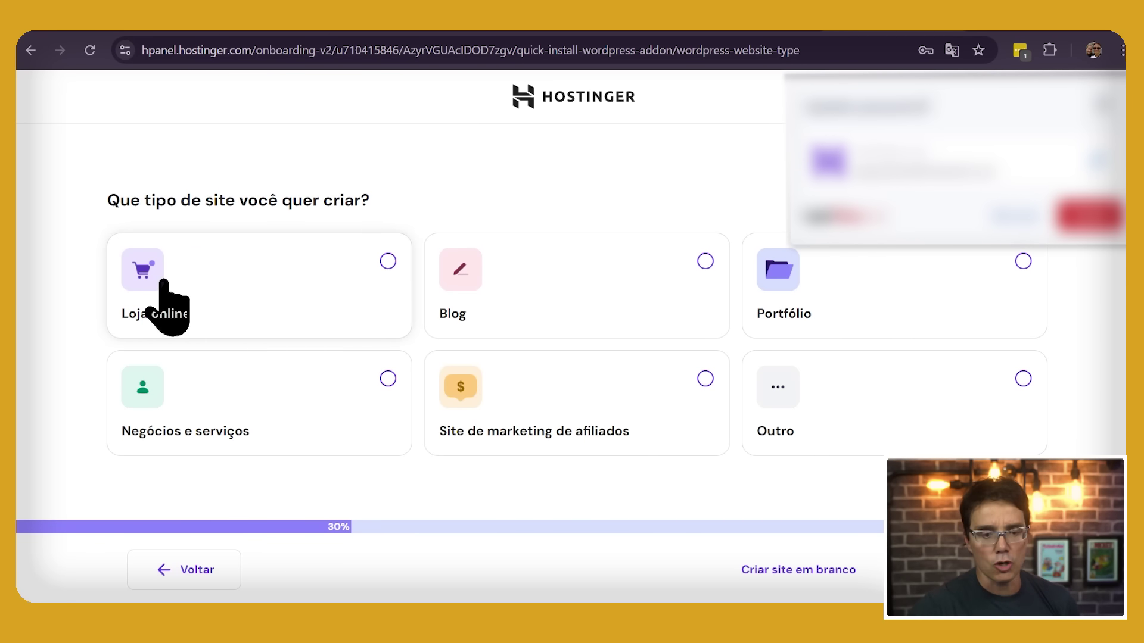
- Dismiss the password-saving prompt, choose Blog as the type of site and continue to the template selection
{"action": "left_click", "coordinate": [995, 219]}
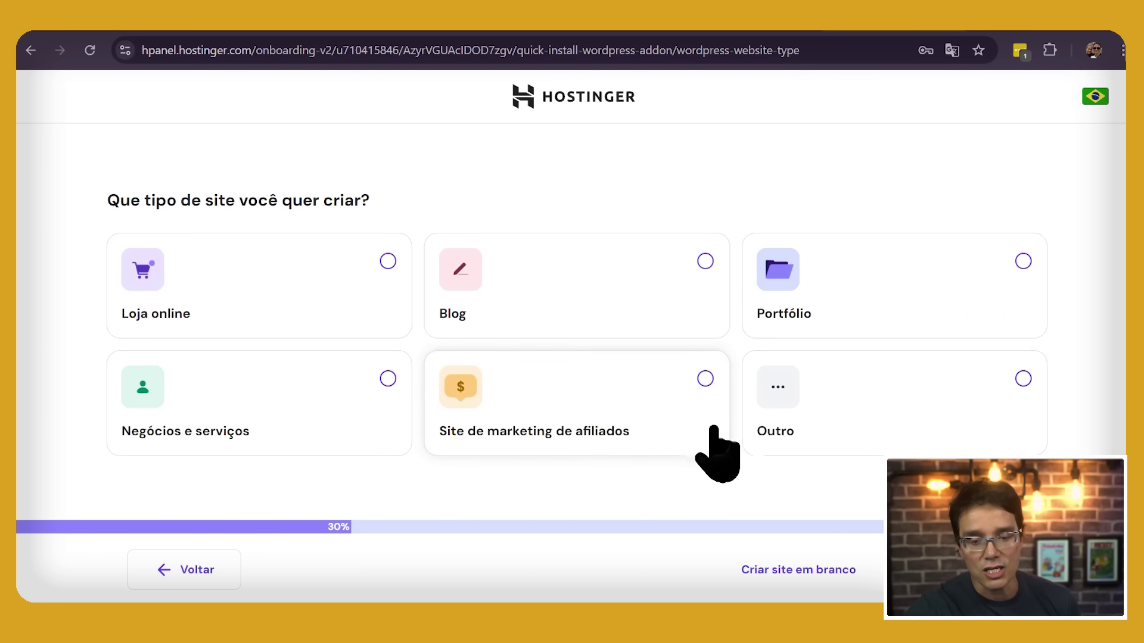
{"action": "left_click", "coordinate": [389, 265]}
{"action": "left_click", "coordinate": [464, 286]}
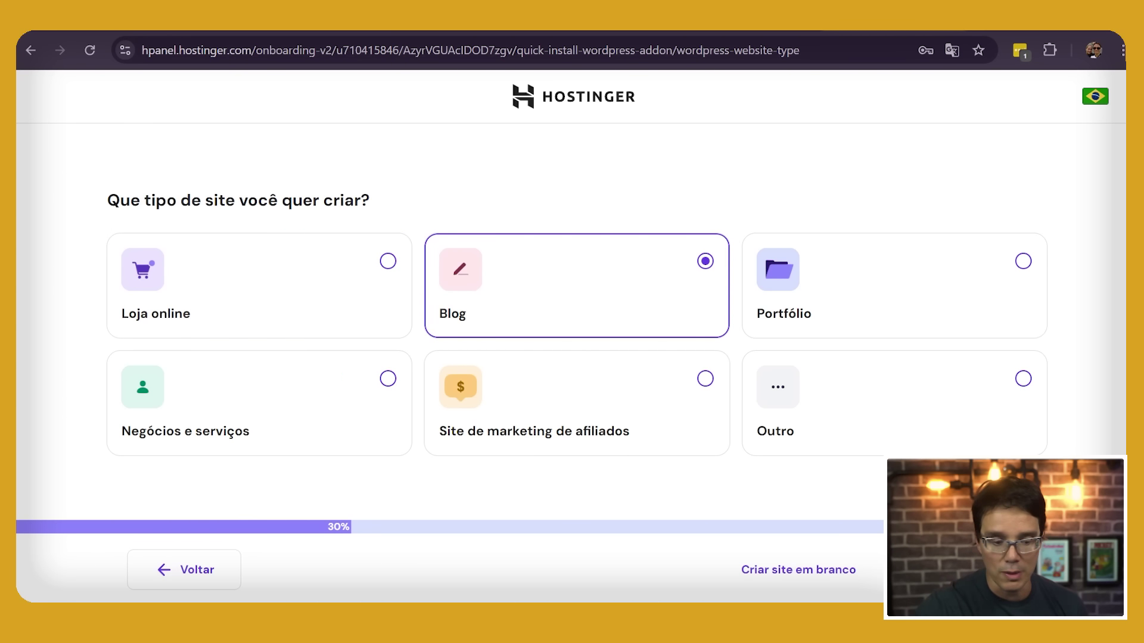
{"action": "left_click", "coordinate": [1007, 569]}
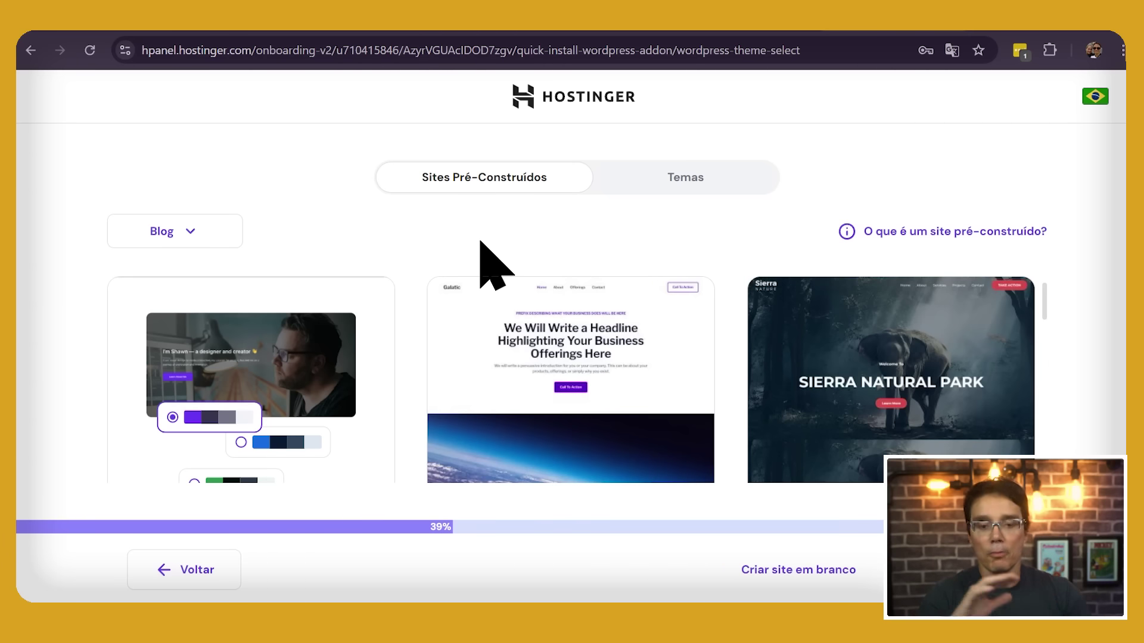
- Look through the pre-built site designs offered for the Blog category
{"action": "scroll", "coordinate": [511, 393], "scroll_direction": "down", "scroll_amount": 3}
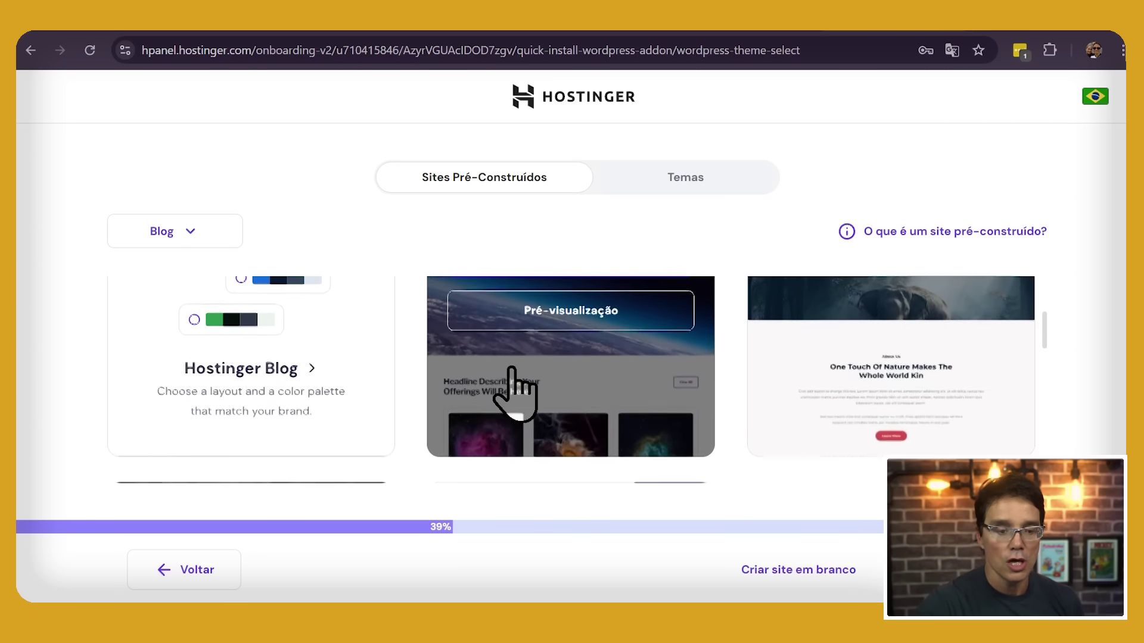
{"action": "scroll", "coordinate": [511, 375], "scroll_direction": "down", "scroll_amount": 3}
{"action": "scroll", "coordinate": [511, 376], "scroll_direction": "down", "scroll_amount": 5}
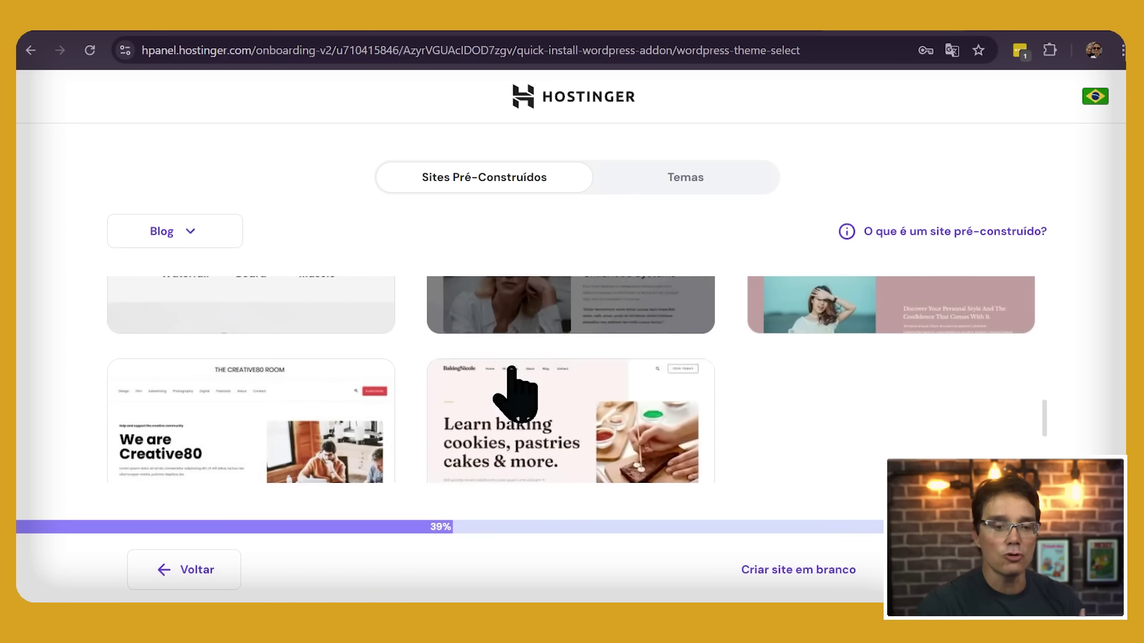
{"action": "scroll", "coordinate": [512, 373], "scroll_direction": "up", "scroll_amount": 10}
{"action": "scroll", "coordinate": [513, 388], "scroll_direction": "up", "scroll_amount": 1}
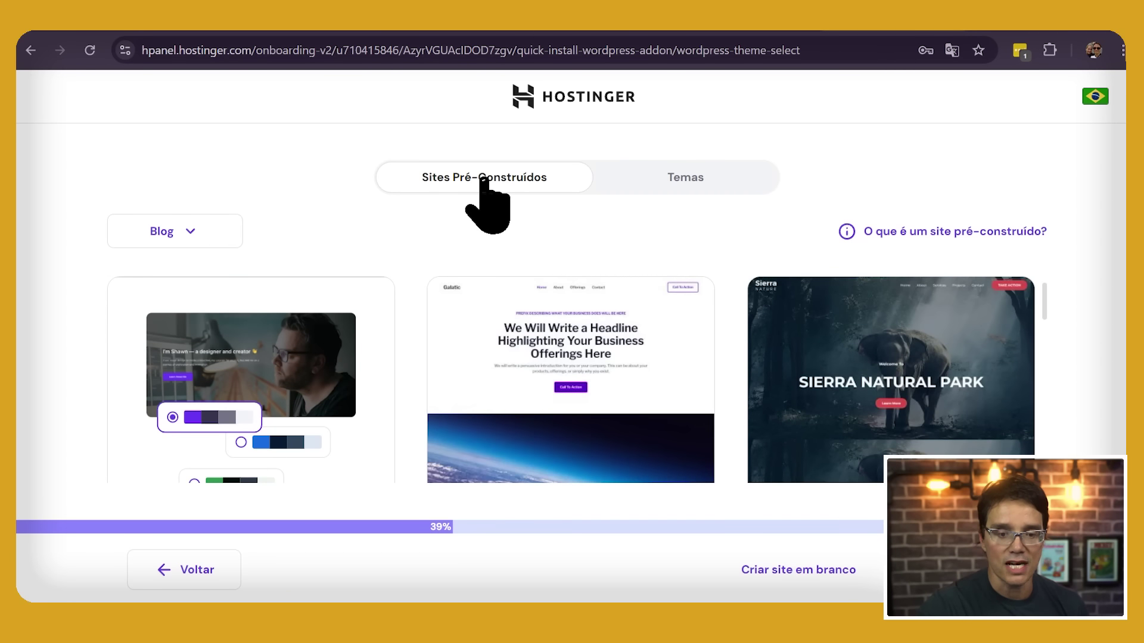
- Examine the available WordPress themes and the site categories offered for the pre-built sites
{"action": "left_click", "coordinate": [686, 179]}
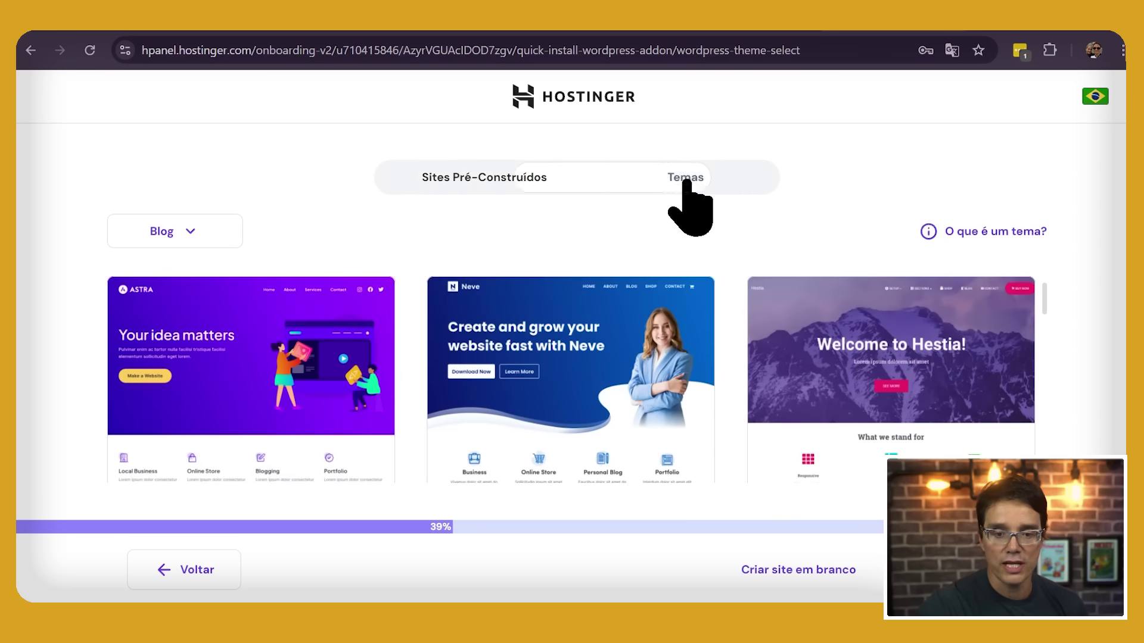
{"action": "scroll", "coordinate": [314, 370], "scroll_direction": "down", "scroll_amount": 4}
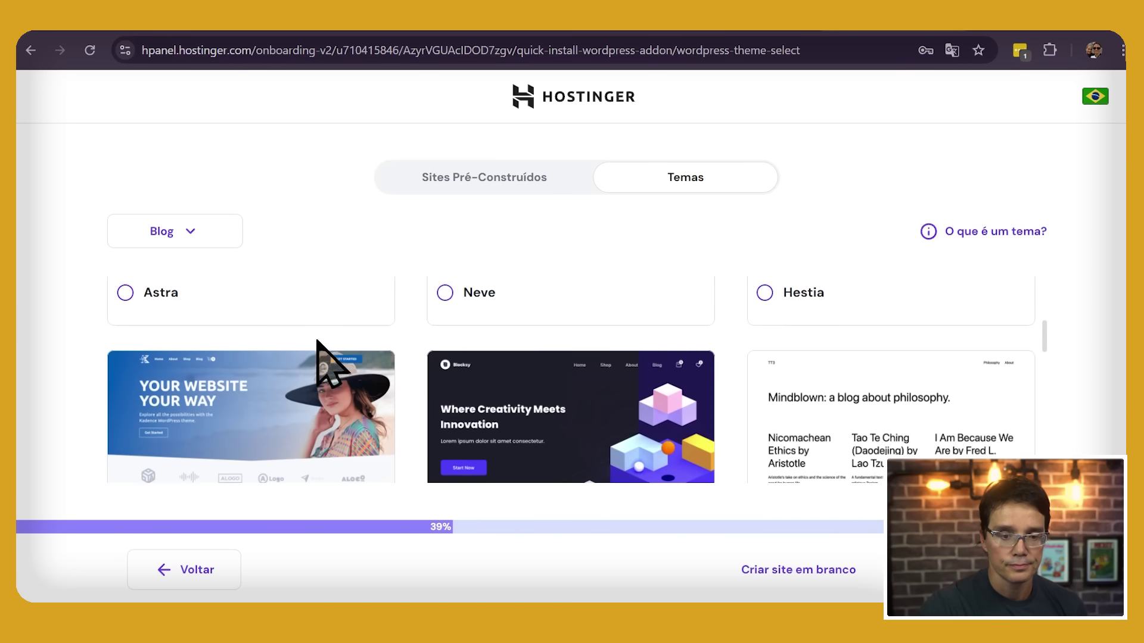
{"action": "scroll", "coordinate": [333, 361], "scroll_direction": "up", "scroll_amount": 3}
{"action": "scroll", "coordinate": [408, 358], "scroll_direction": "down", "scroll_amount": 5}
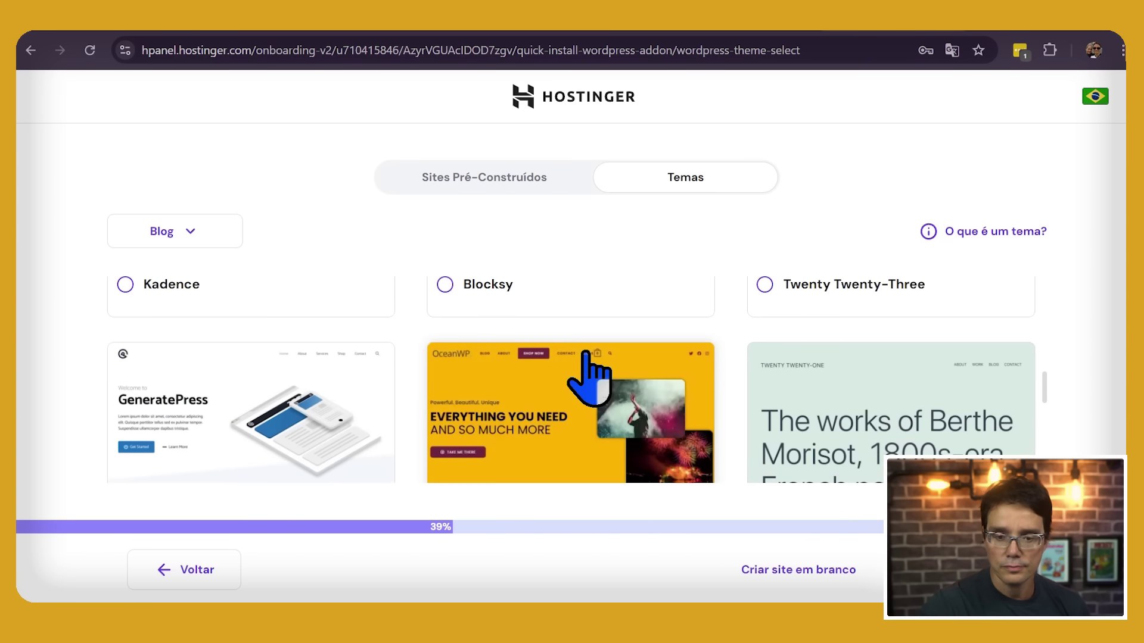
{"action": "scroll", "coordinate": [587, 358], "scroll_direction": "down", "scroll_amount": 3}
{"action": "scroll", "coordinate": [598, 372], "scroll_direction": "up", "scroll_amount": 1}
{"action": "scroll", "coordinate": [611, 405], "scroll_direction": "up", "scroll_amount": 2}
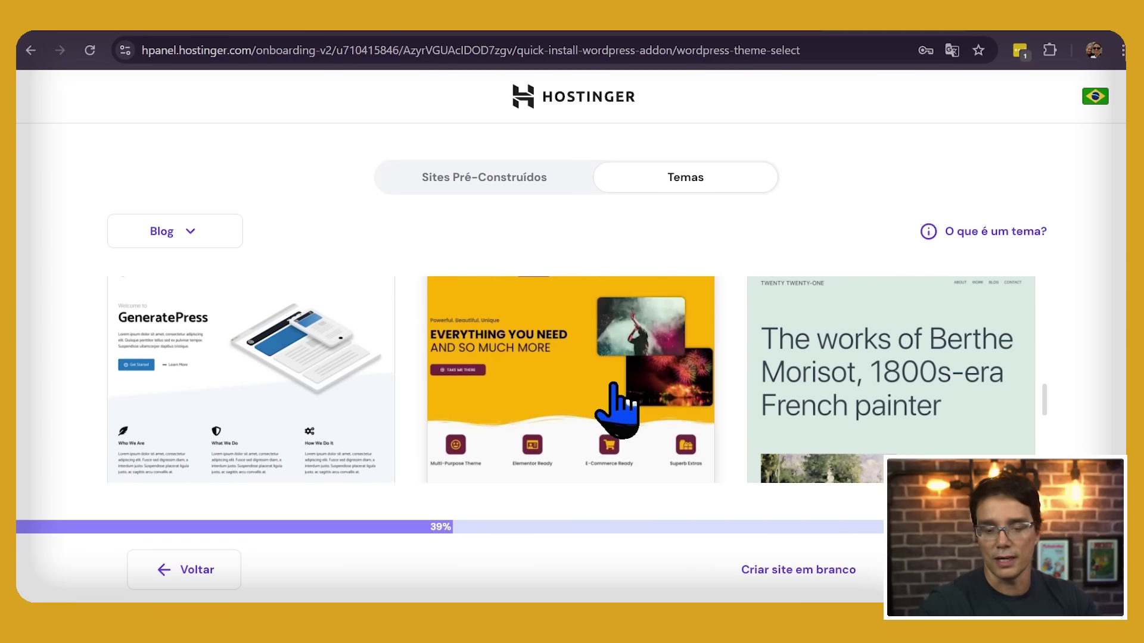
{"action": "left_click", "coordinate": [484, 177]}
{"action": "left_click", "coordinate": [189, 231]}
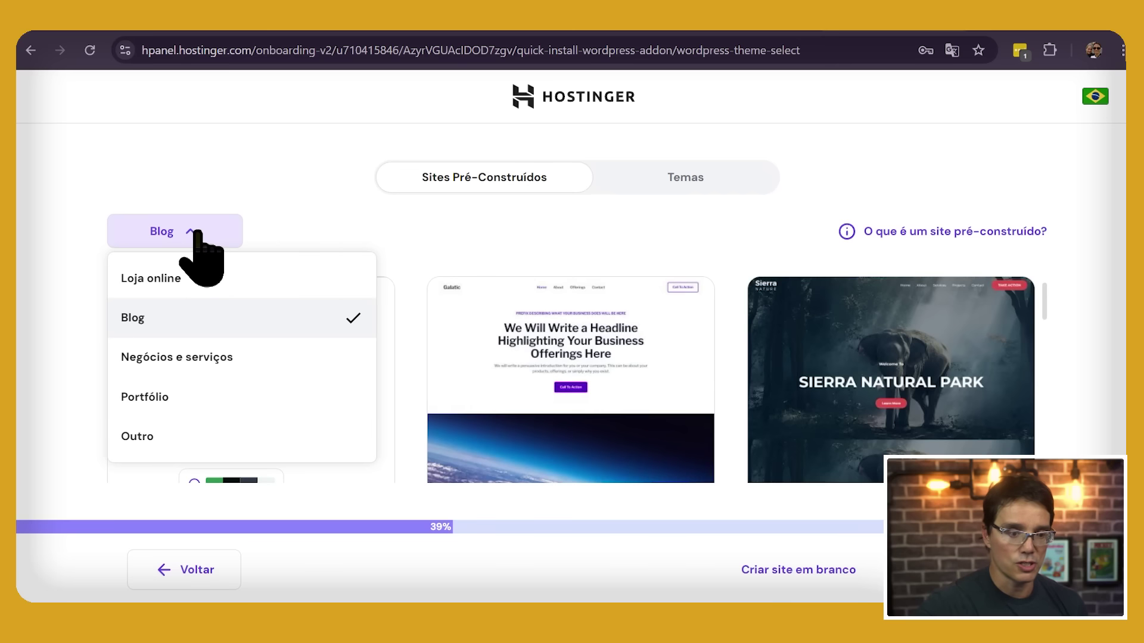
{"action": "left_click", "coordinate": [190, 231]}
- Choose Kadence from the available blog themes for the new site
{"action": "left_click", "coordinate": [680, 179]}
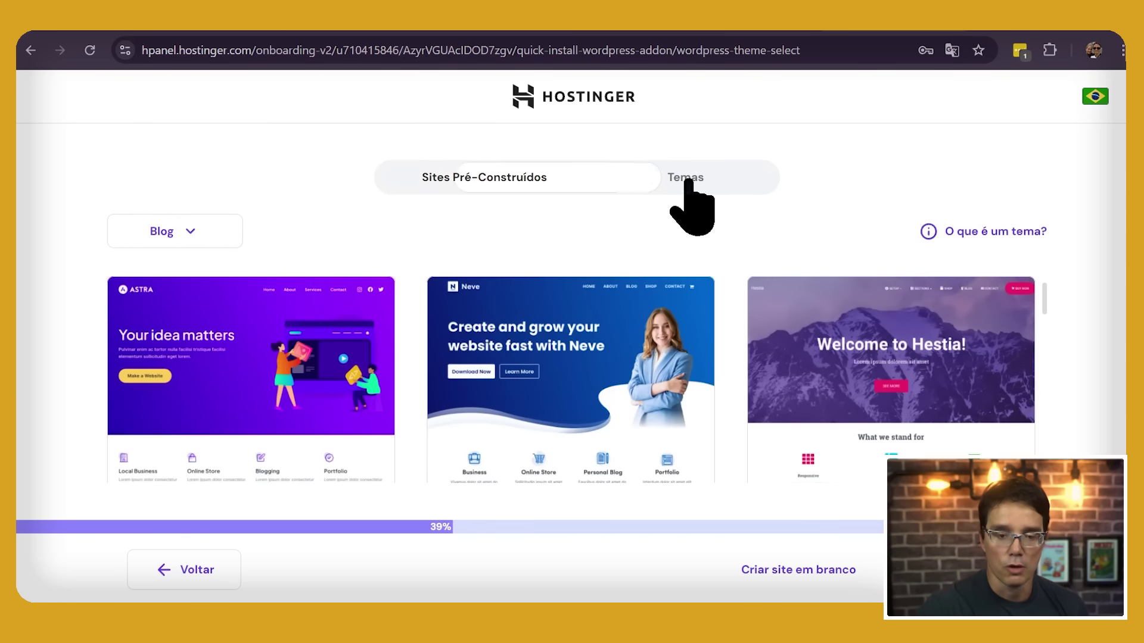
{"action": "scroll", "coordinate": [596, 351], "scroll_direction": "down", "scroll_amount": 3}
{"action": "scroll", "coordinate": [417, 381], "scroll_direction": "down", "scroll_amount": 3}
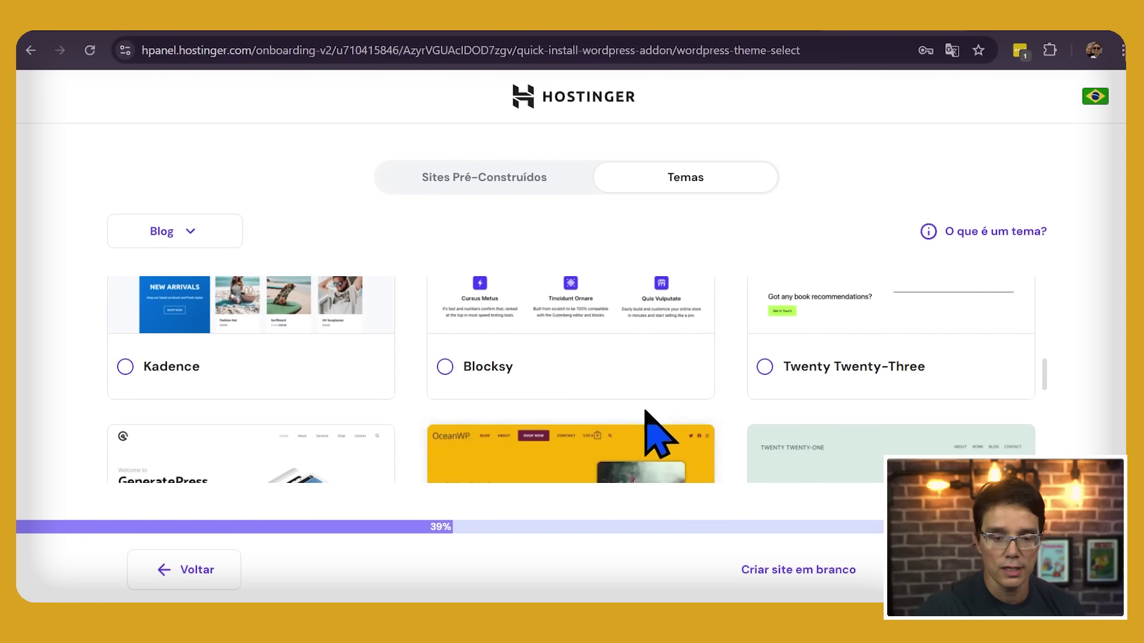
{"action": "scroll", "coordinate": [649, 432], "scroll_direction": "up", "scroll_amount": 2}
{"action": "scroll", "coordinate": [241, 441], "scroll_direction": "down", "scroll_amount": 2}
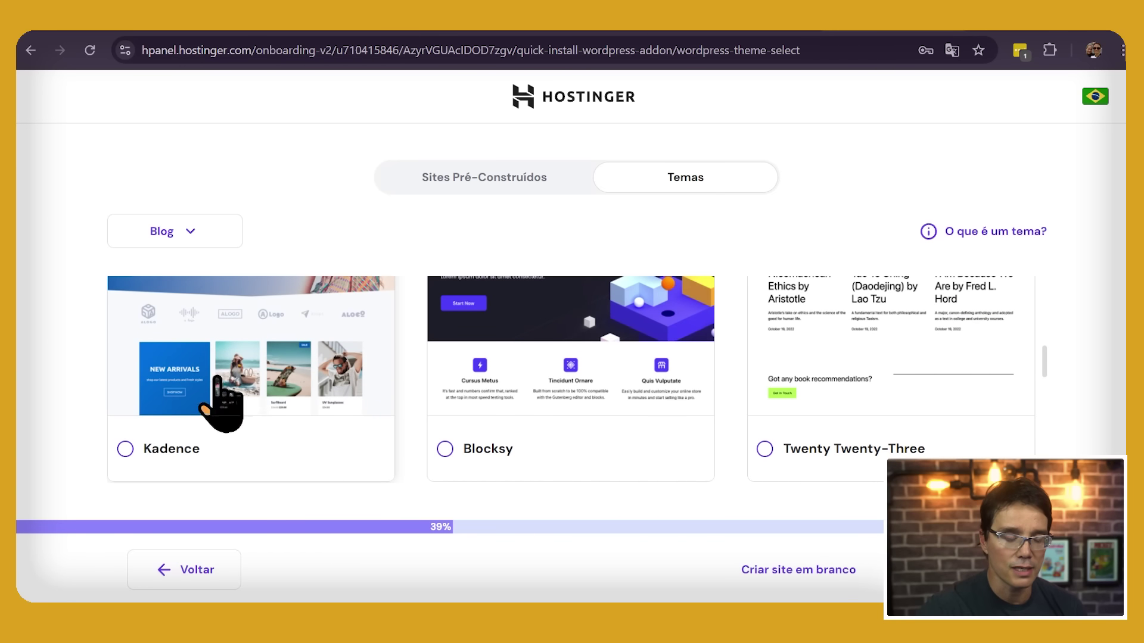
{"action": "left_click", "coordinate": [247, 385]}
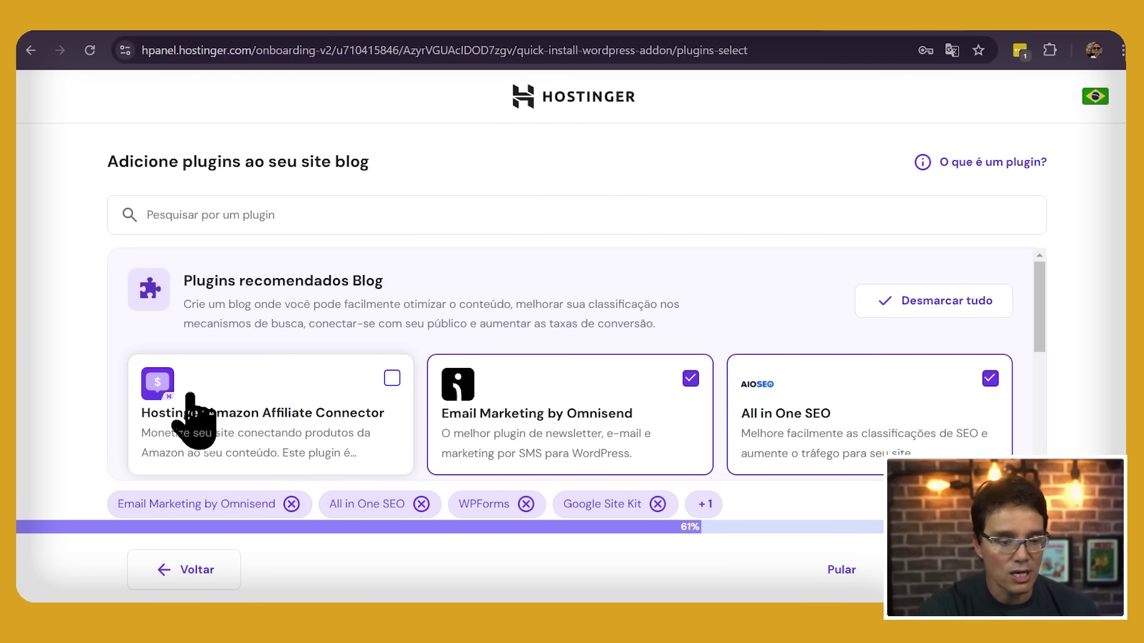
- Review the recommended blog plugins, including the description of Hostinger Amazon Affiliate Connector
{"action": "scroll", "coordinate": [334, 413], "scroll_direction": "down", "scroll_amount": 2}
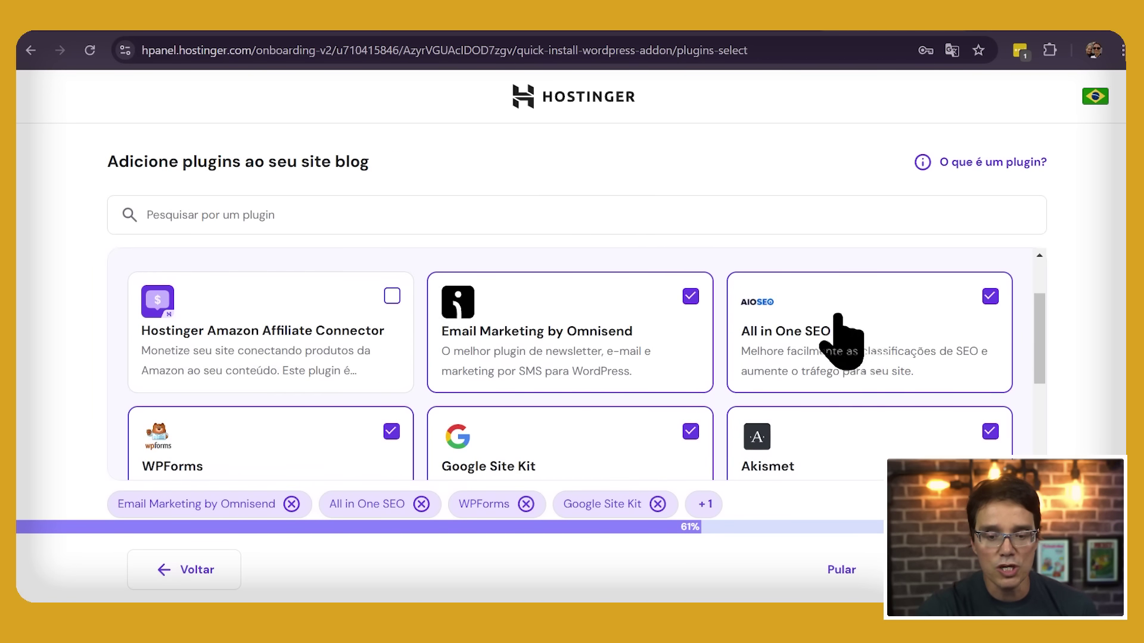
{"action": "scroll", "coordinate": [500, 313], "scroll_direction": "down", "scroll_amount": 2}
{"action": "scroll", "coordinate": [417, 354], "scroll_direction": "up", "scroll_amount": 2}
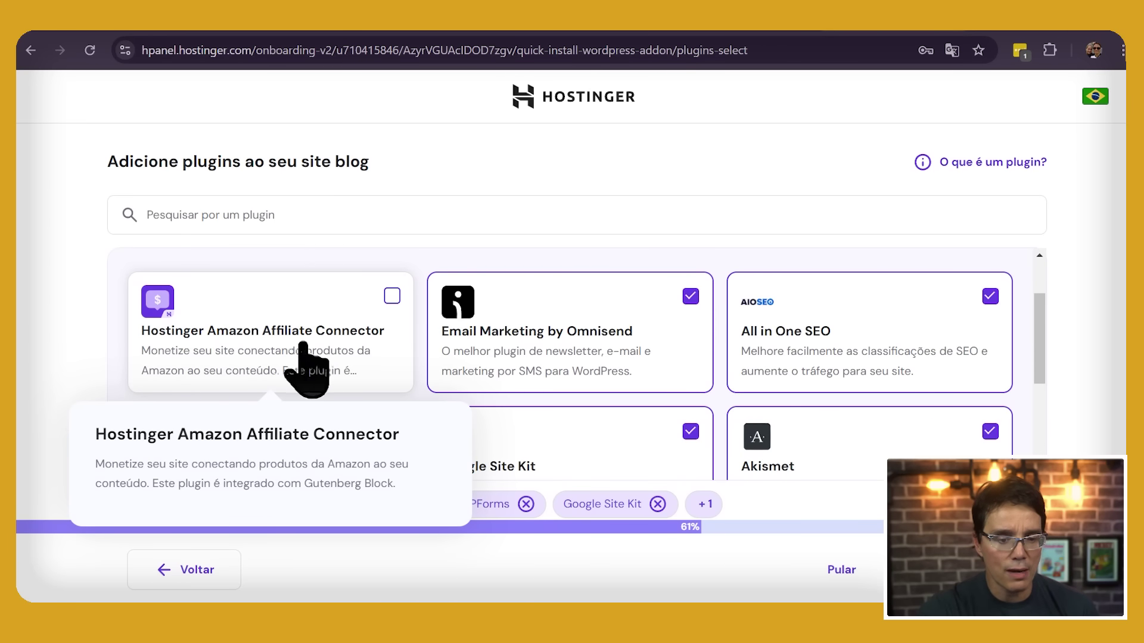
{"action": "mouse_move", "coordinate": [250, 384]}
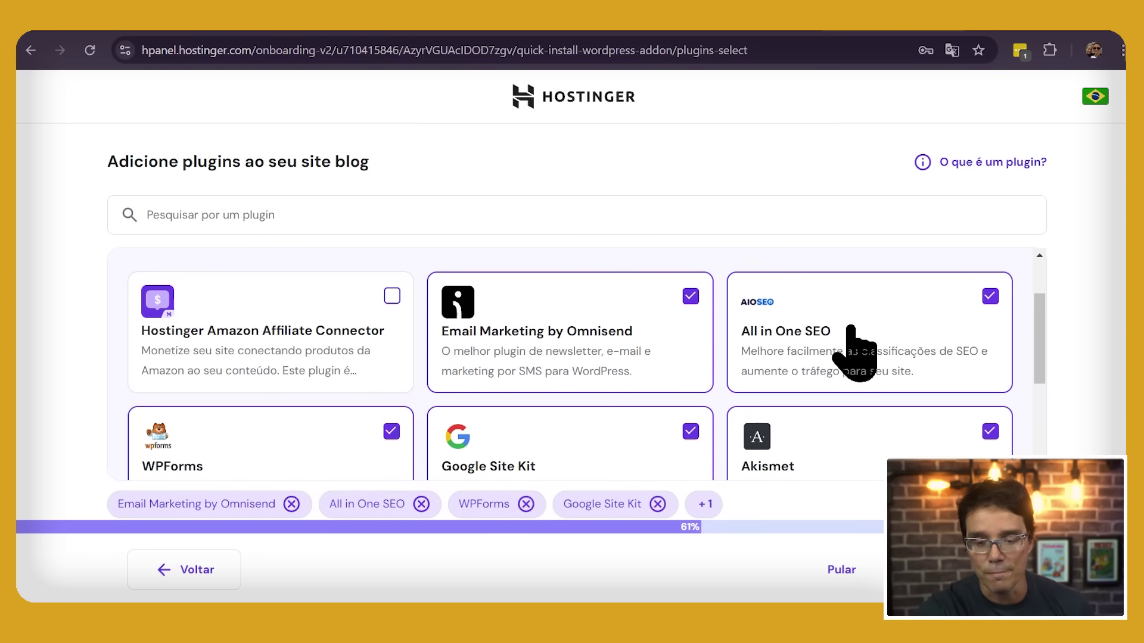
{"action": "scroll", "coordinate": [862, 345], "scroll_direction": "down", "scroll_amount": 2}
{"action": "scroll", "coordinate": [834, 334], "scroll_direction": "up", "scroll_amount": 2}
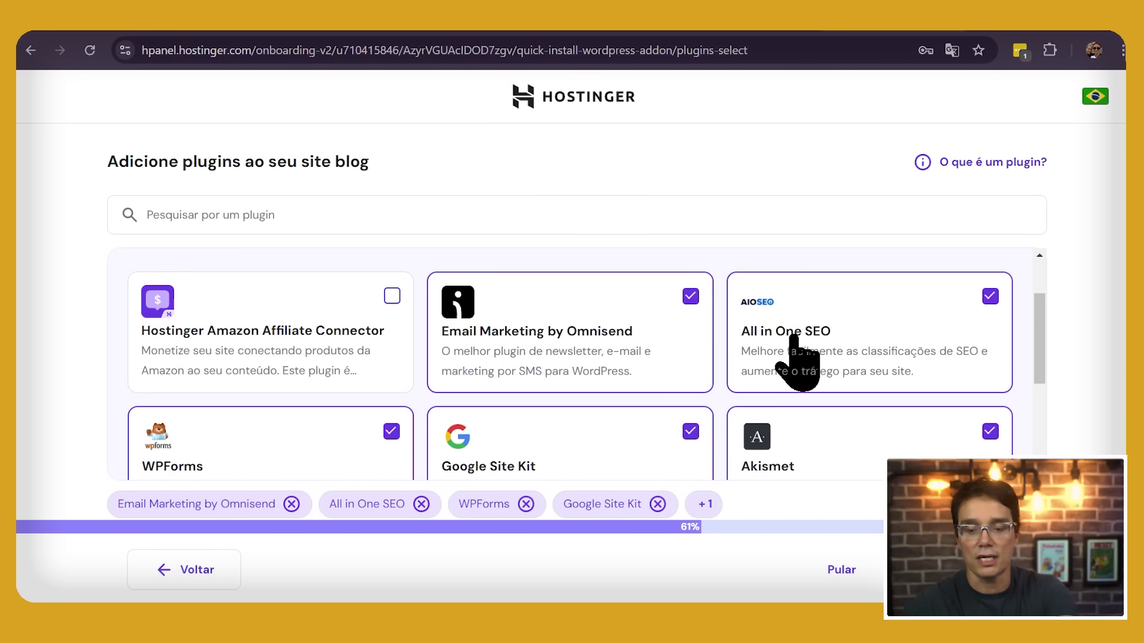
{"action": "scroll", "coordinate": [881, 376], "scroll_direction": "down", "scroll_amount": 1}
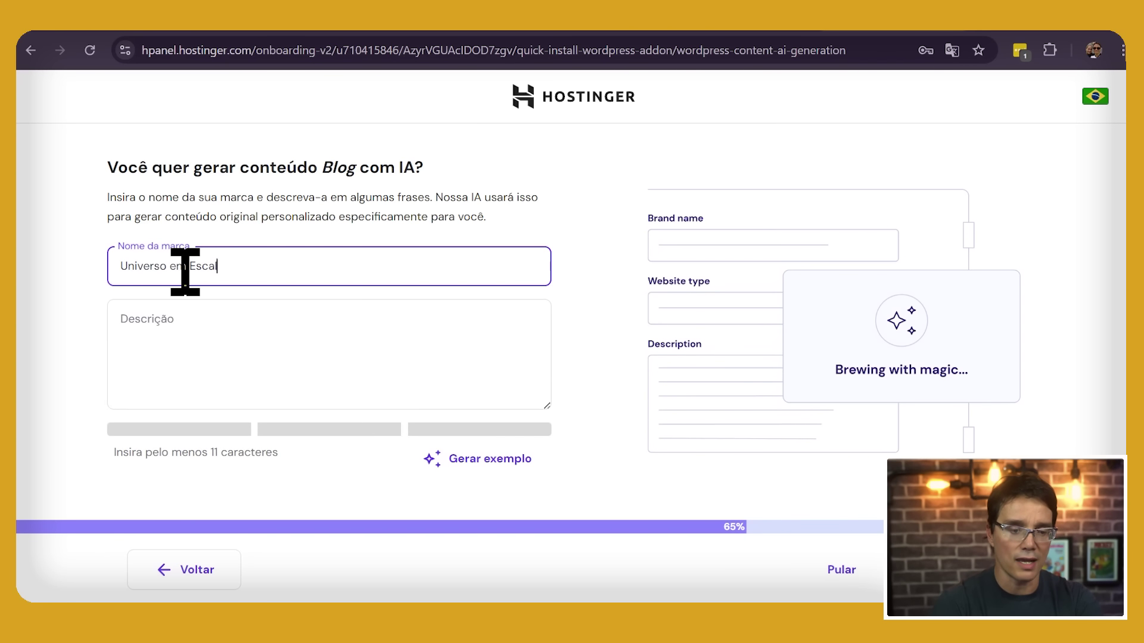
- Write a Portuguese brand description starting "Conteúdo sobre o universo e os mistérios que o cerca", covering buracos negros, estrelas, galáxias and infinito, and continue
{"action": "left_click", "coordinate": [158, 337]}
{"action": "type", "text": "Conteúdo sobre o universo e os mistérios que o cerca. Buracos negros, estrelas, galáxias, infinito. Tudo no blog que fala sobre o cosmos como voce nunca viu."}
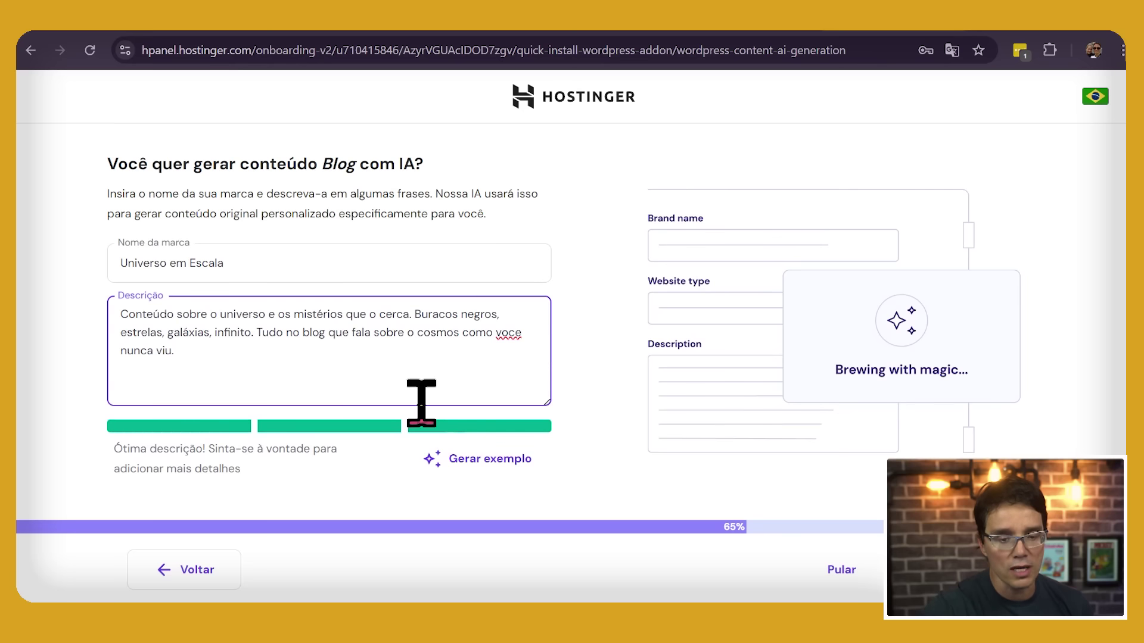
{"action": "key", "text": "BackSpace"}
{"action": "type", "text": "ê"}
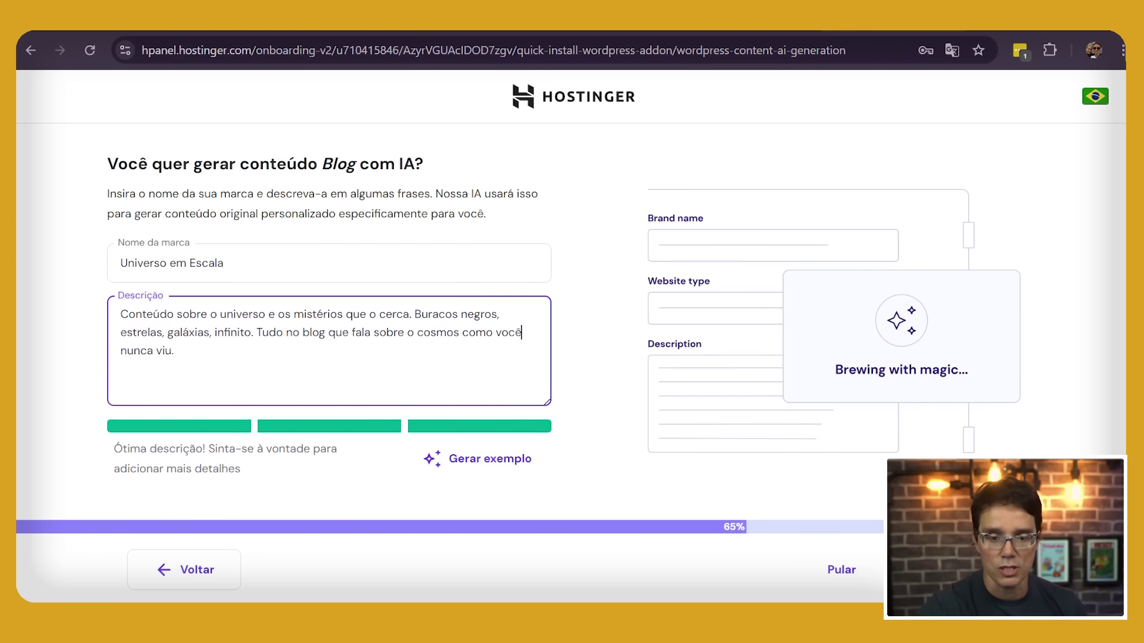
{"action": "left_click", "coordinate": [1006, 570]}
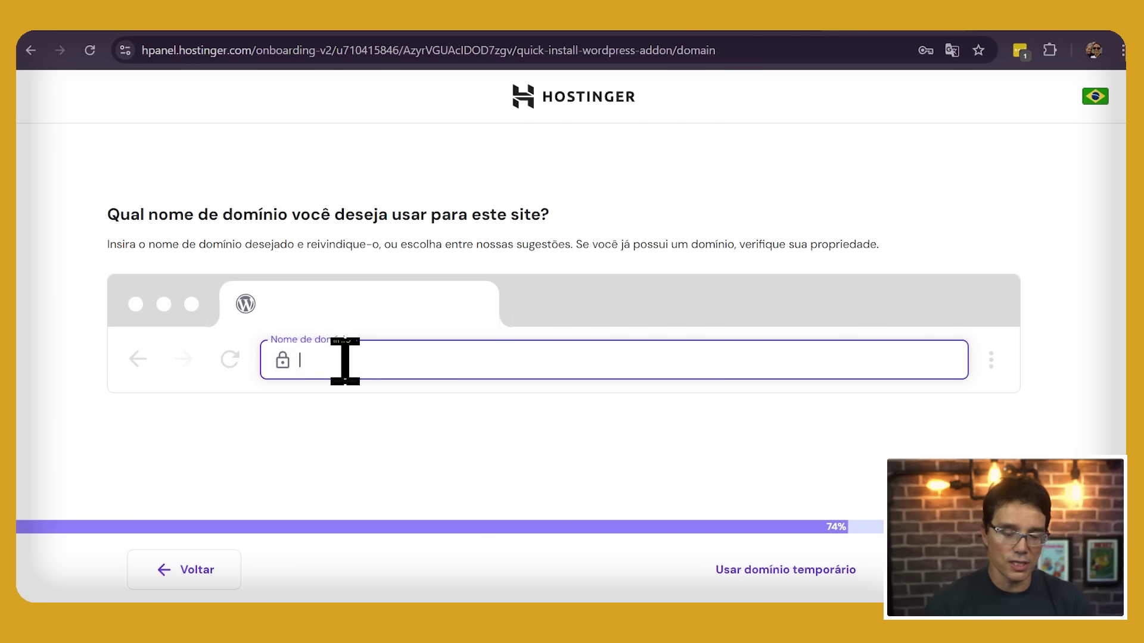
- Search for the domain name universoemescala and look through the suggested domains and their prices
{"action": "type", "text": "universoemescala"}
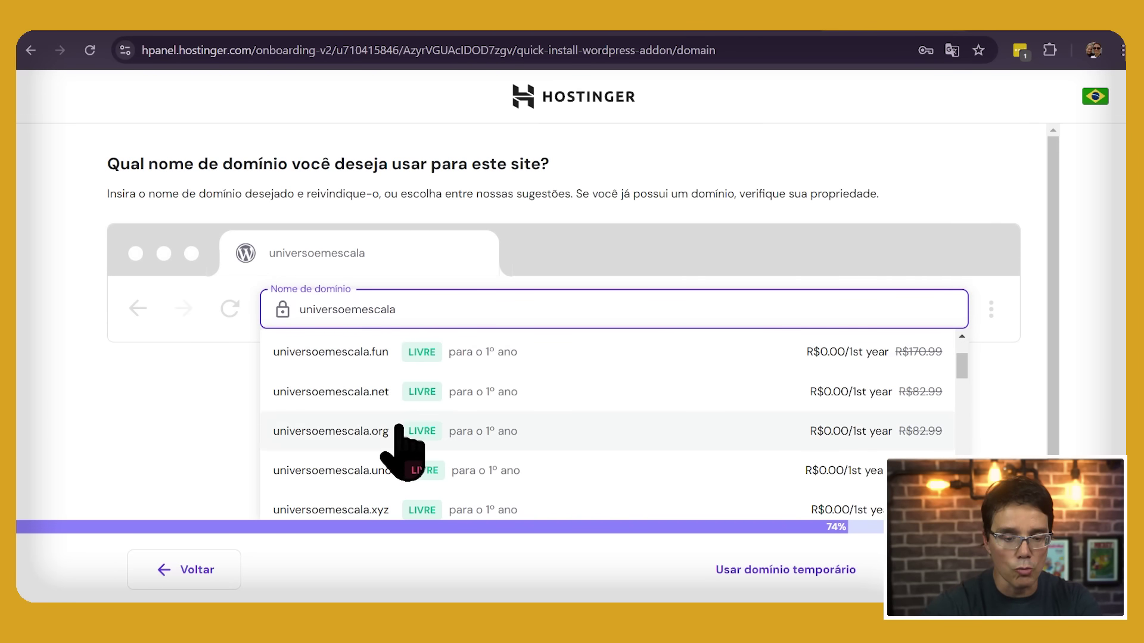
{"action": "scroll", "coordinate": [403, 449], "scroll_direction": "down", "scroll_amount": 1}
{"action": "scroll", "coordinate": [464, 426], "scroll_direction": "down", "scroll_amount": 3}
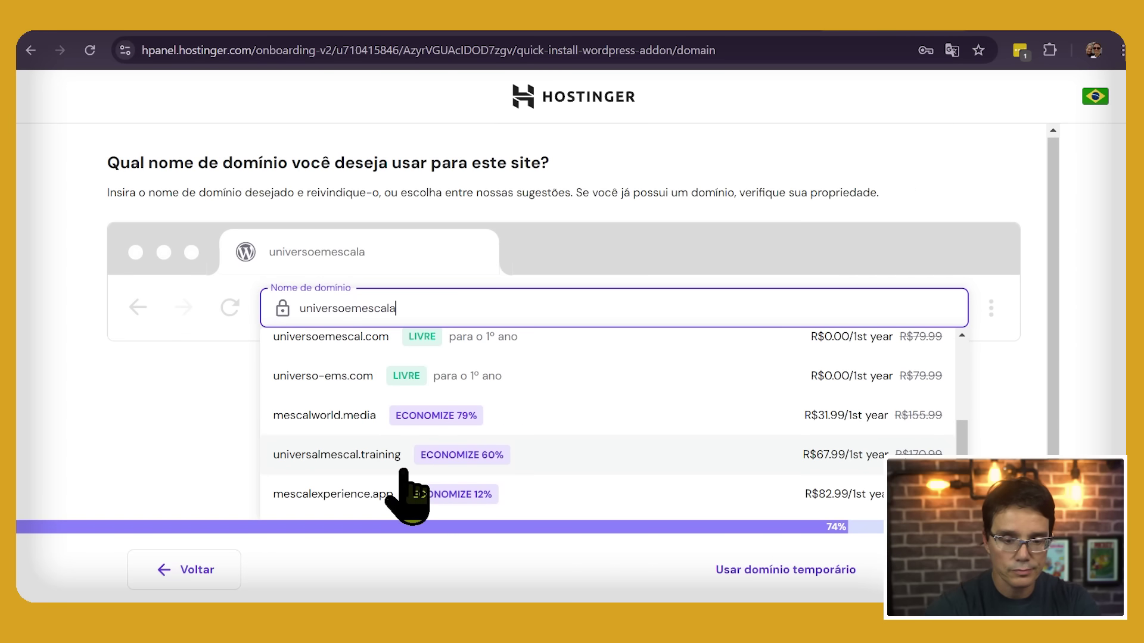
{"action": "scroll", "coordinate": [402, 470], "scroll_direction": "up", "scroll_amount": 3}
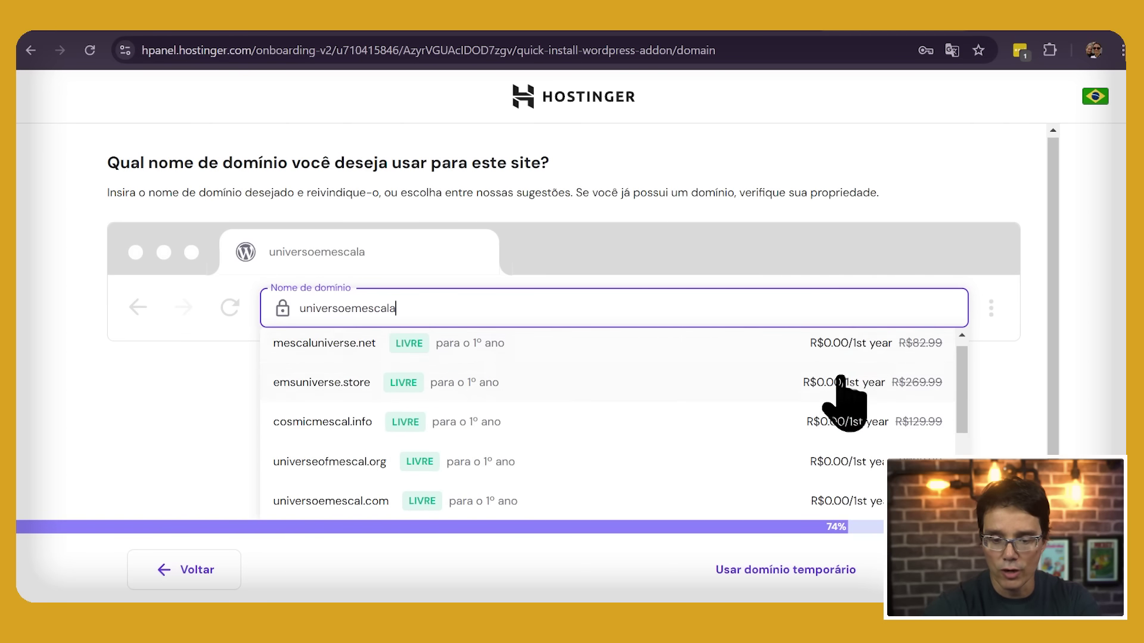
{"action": "scroll", "coordinate": [837, 415], "scroll_direction": "up", "scroll_amount": 1}
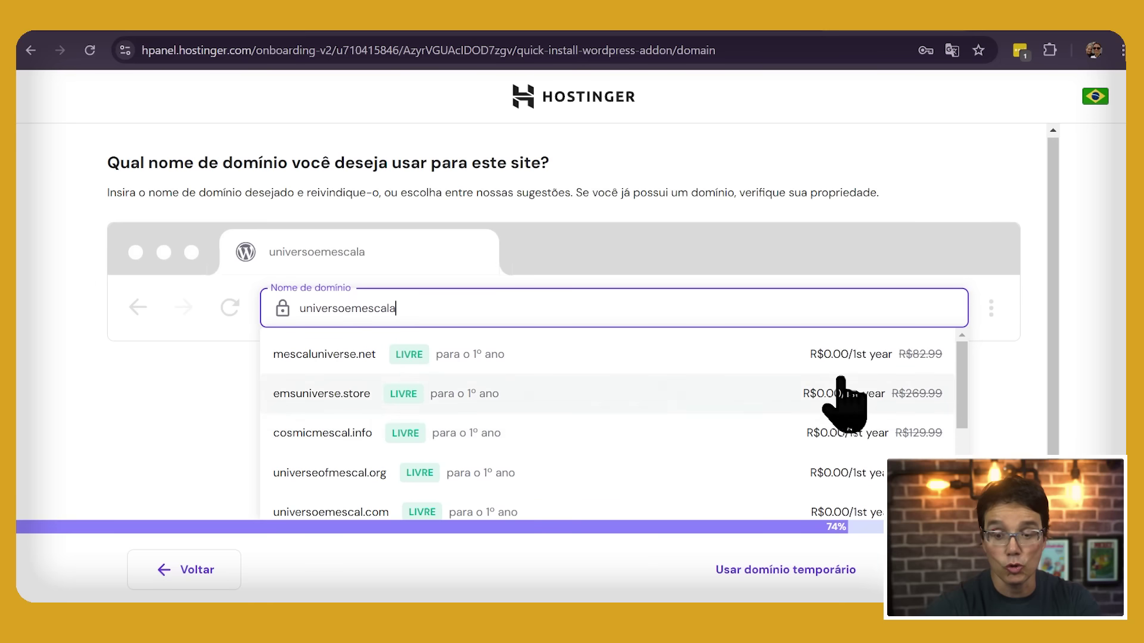